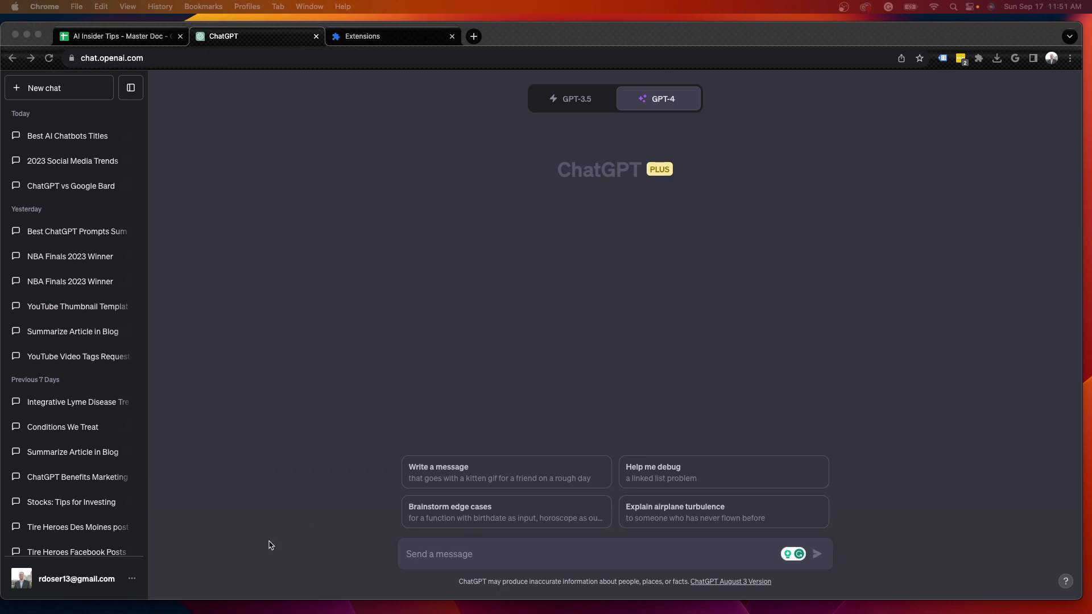
- Enable the Plugins toggle under Settings & Beta's Beta features, then close Settings
click(133, 581)
click(133, 581)
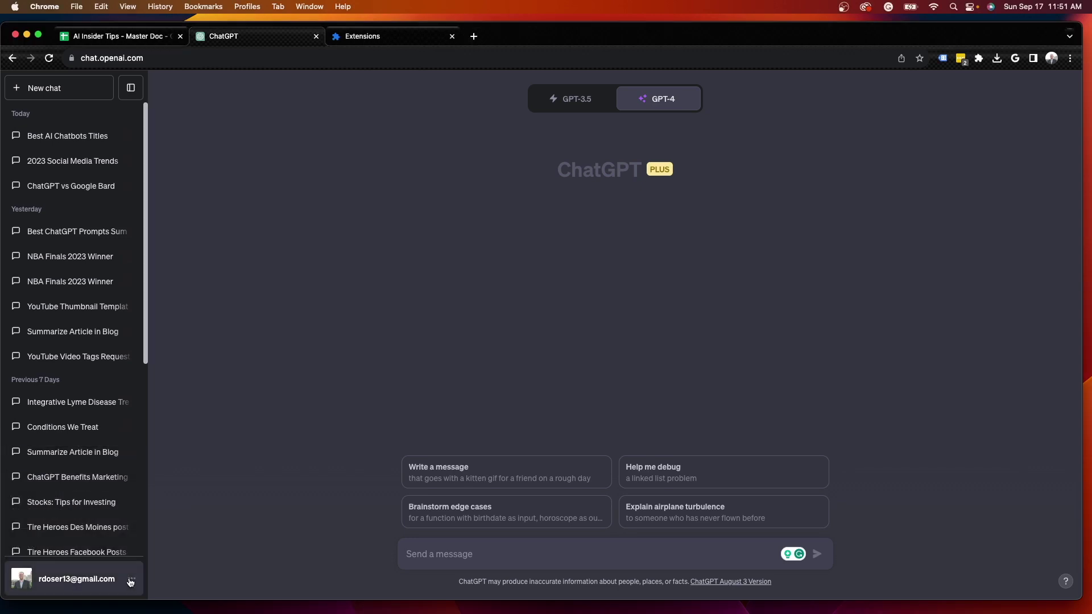
click(132, 579)
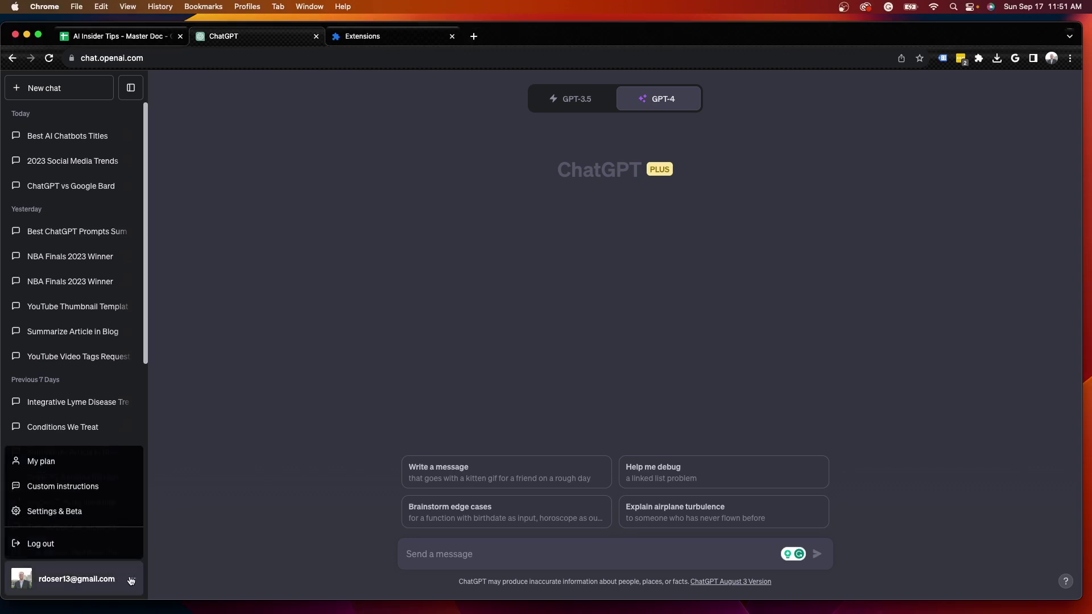
click(79, 516)
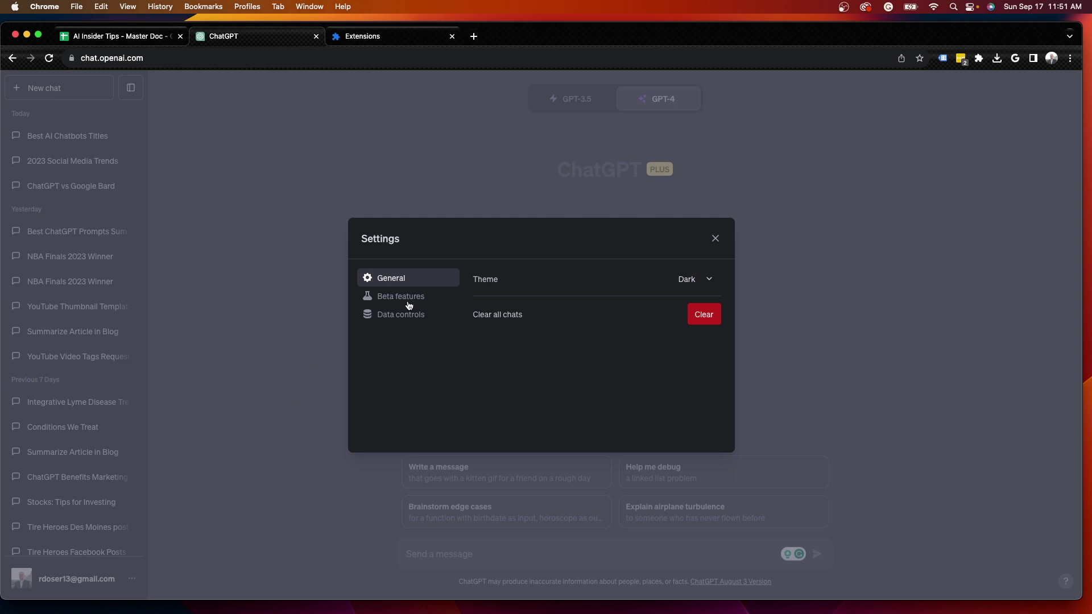
click(392, 297)
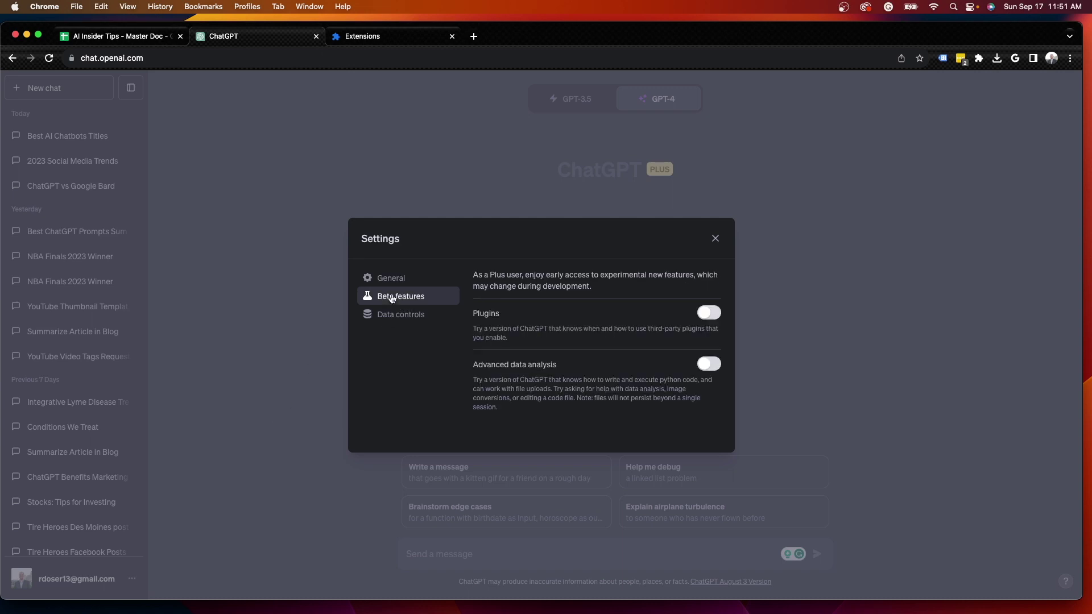
click(711, 313)
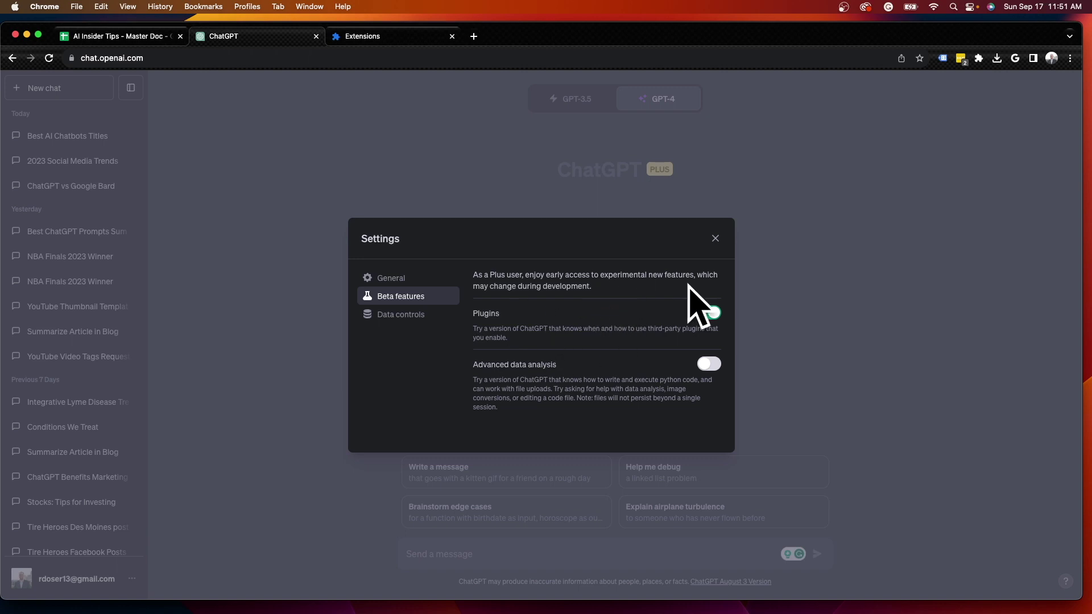
click(715, 239)
mouse_move(657, 99)
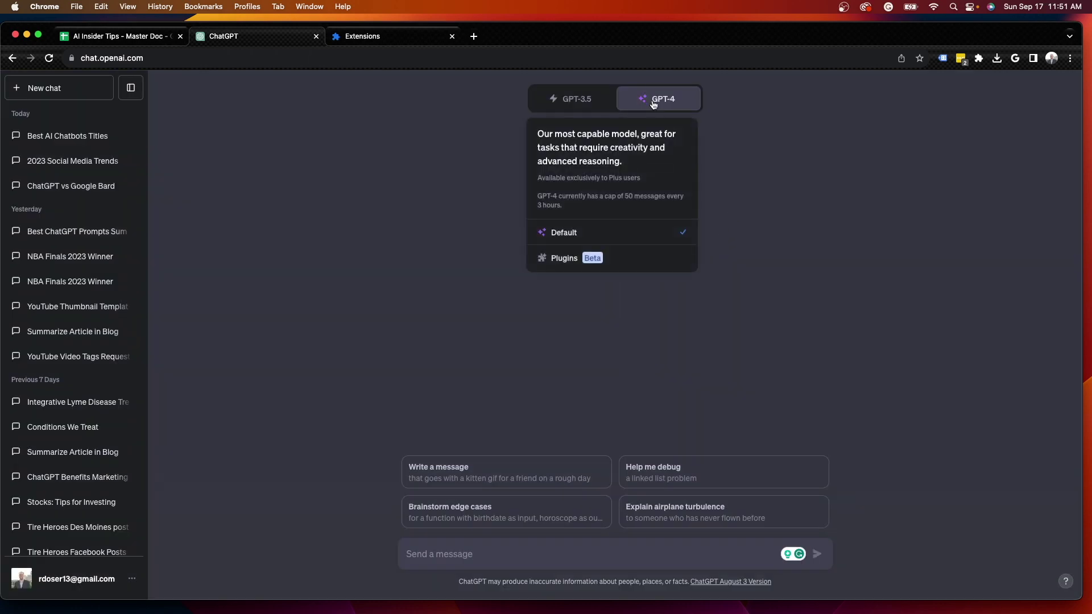
- Set GPT-4 to Plugins and scroll the 'No plugins enabled' list showing Canva and Smart Slides
click(597, 264)
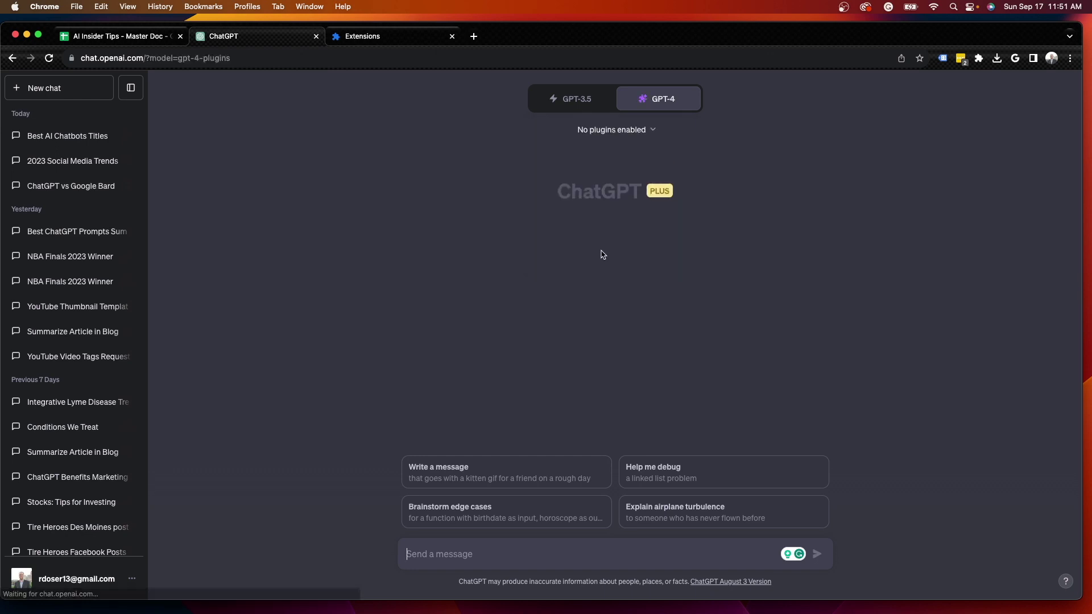
click(618, 132)
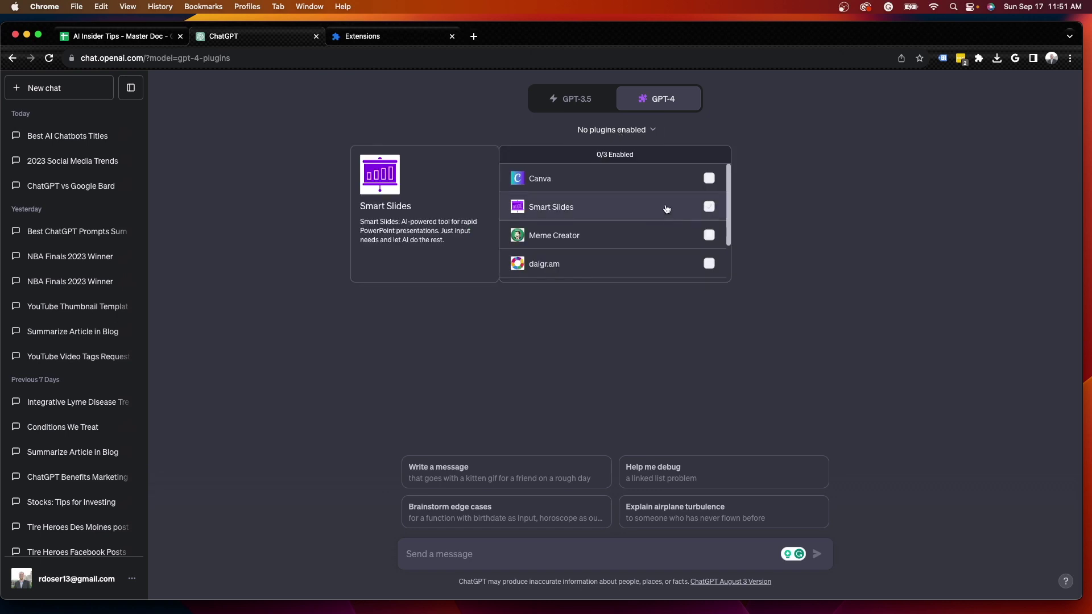
scroll(666, 228, down, 2)
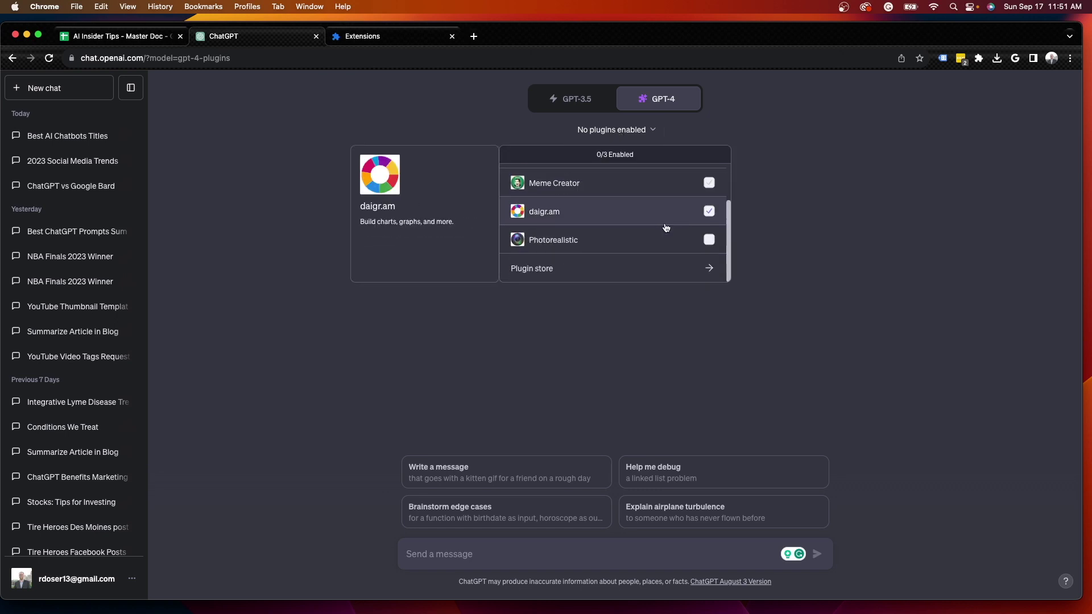
- Search the plugin store for 'playlist' and install the PlaylistAI plugin
click(589, 268)
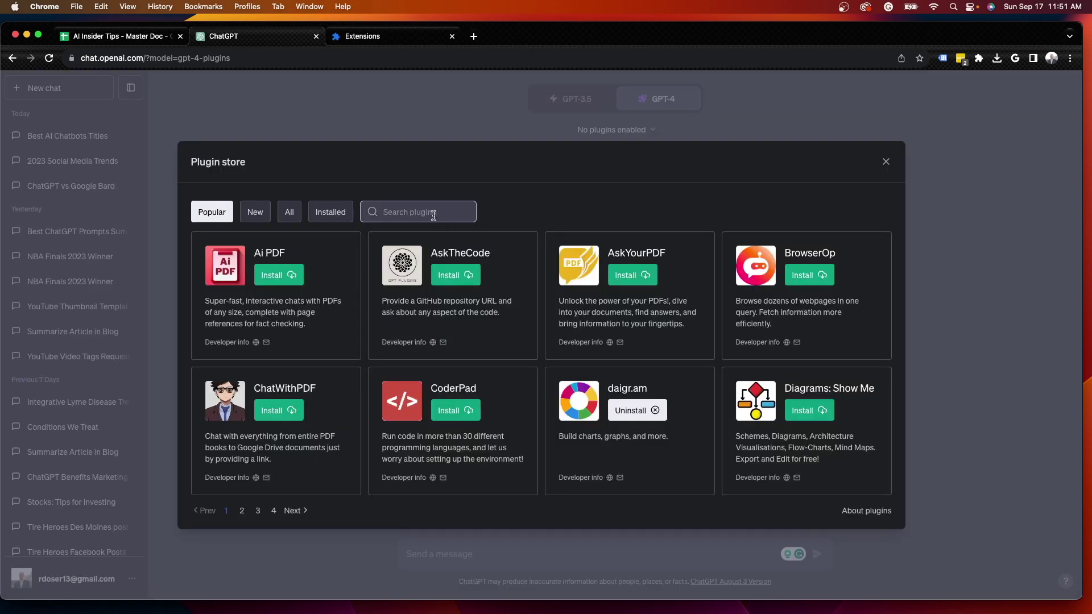
click(434, 215)
text(playlist)
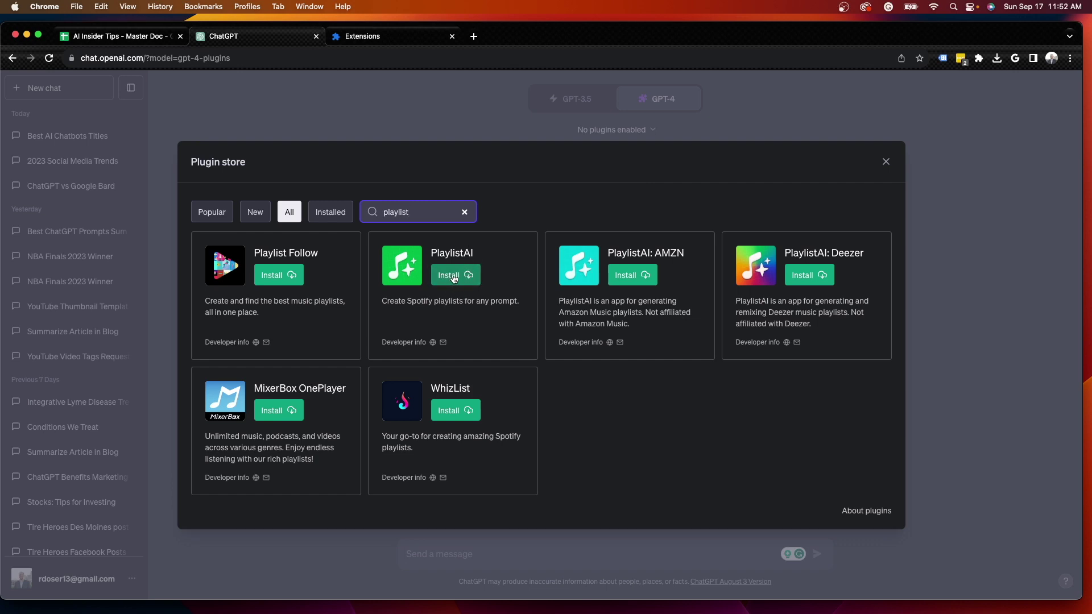
click(454, 276)
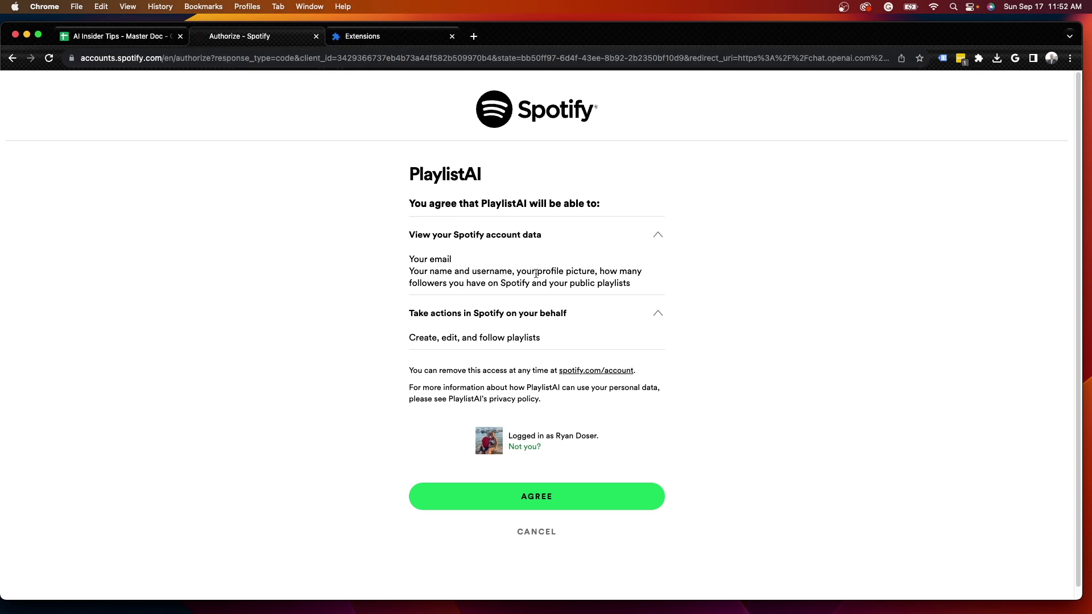
- Agree to PlaylistAI's Spotify authorization so it becomes enabled in ChatGPT
click(550, 500)
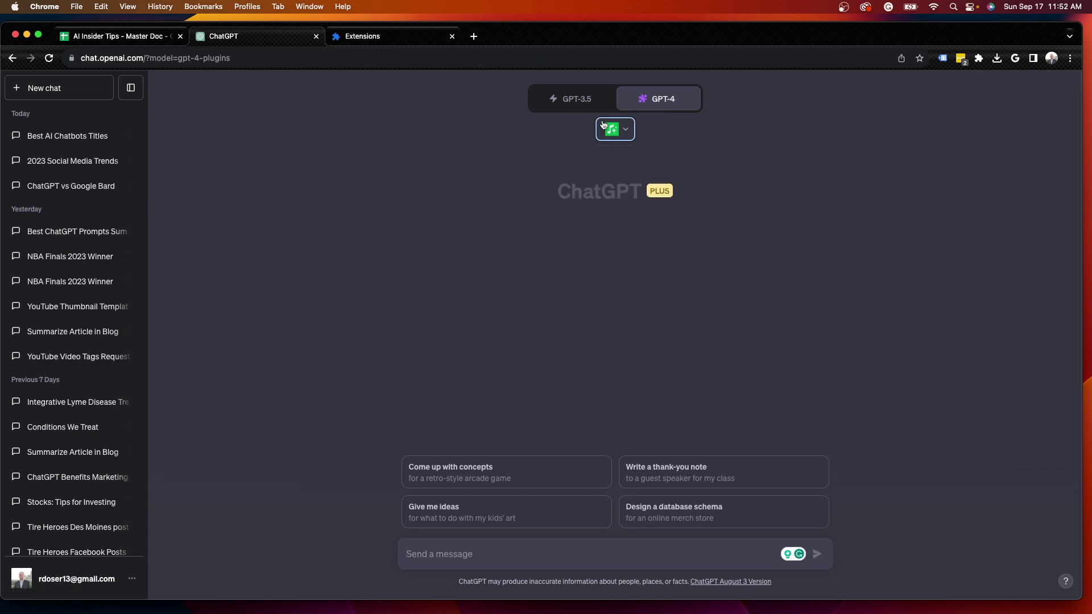
scroll(729, 219, down, 1)
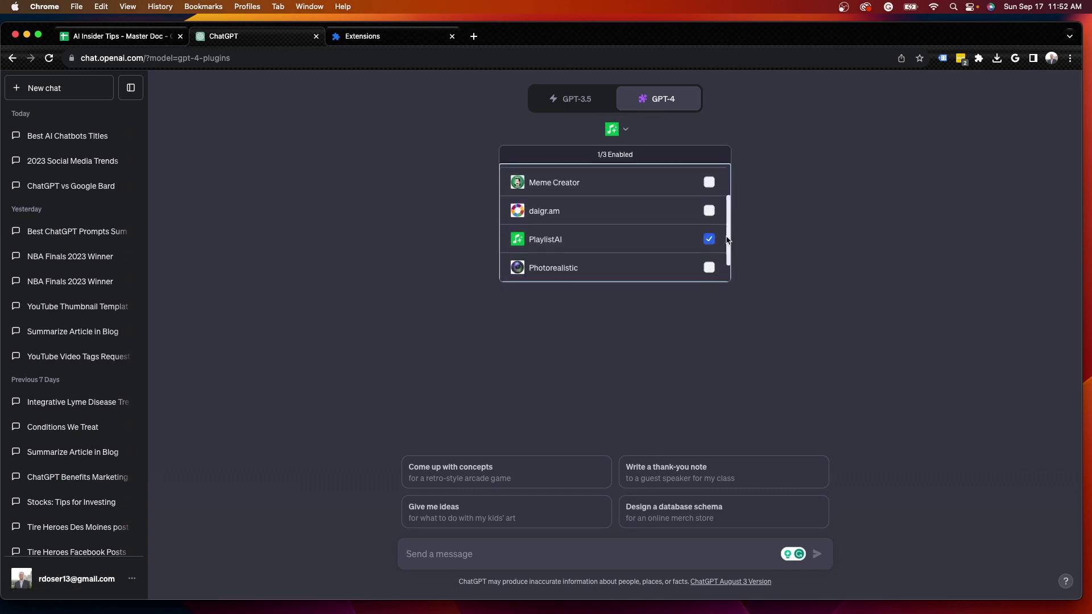
scroll(729, 243, down, 1)
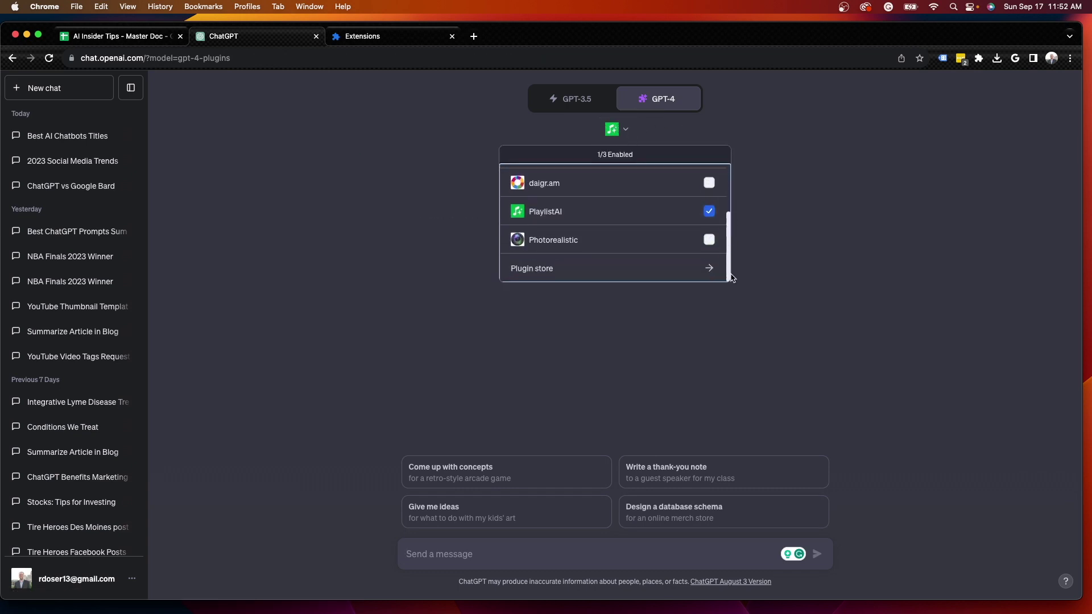
scroll(726, 236, up, 2)
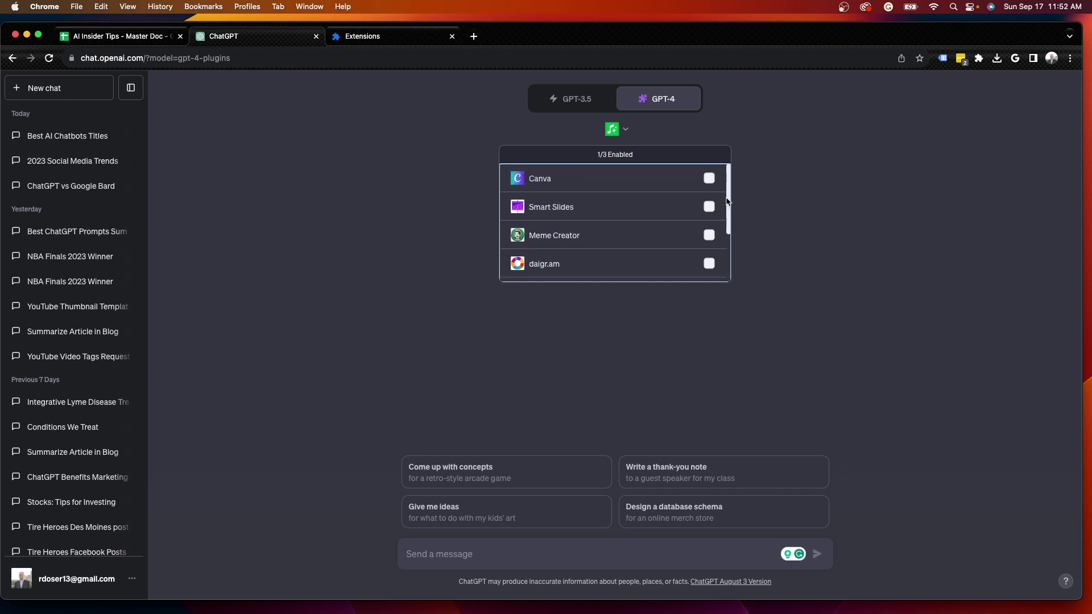
scroll(725, 232, down, 1)
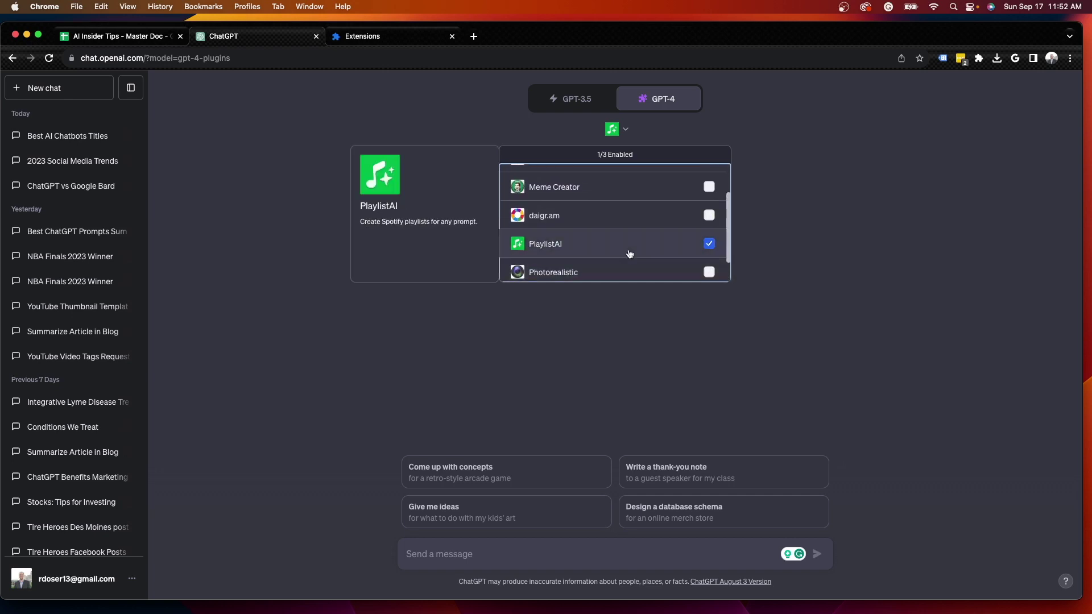
scroll(732, 216, up, 1)
scroll(733, 209, down, 3)
click(544, 556)
- Send PlaylistAI the request 'Please create me a playlist for 2000s greatest po…'
text(Please)
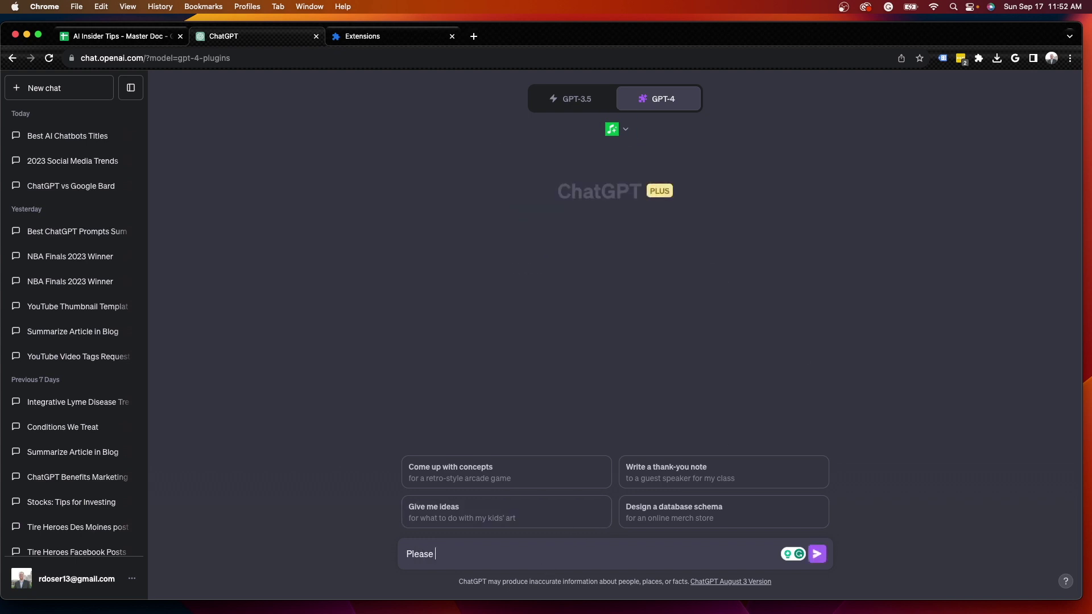
text( create me a playlist )
text(for 2)
text(000s gre)
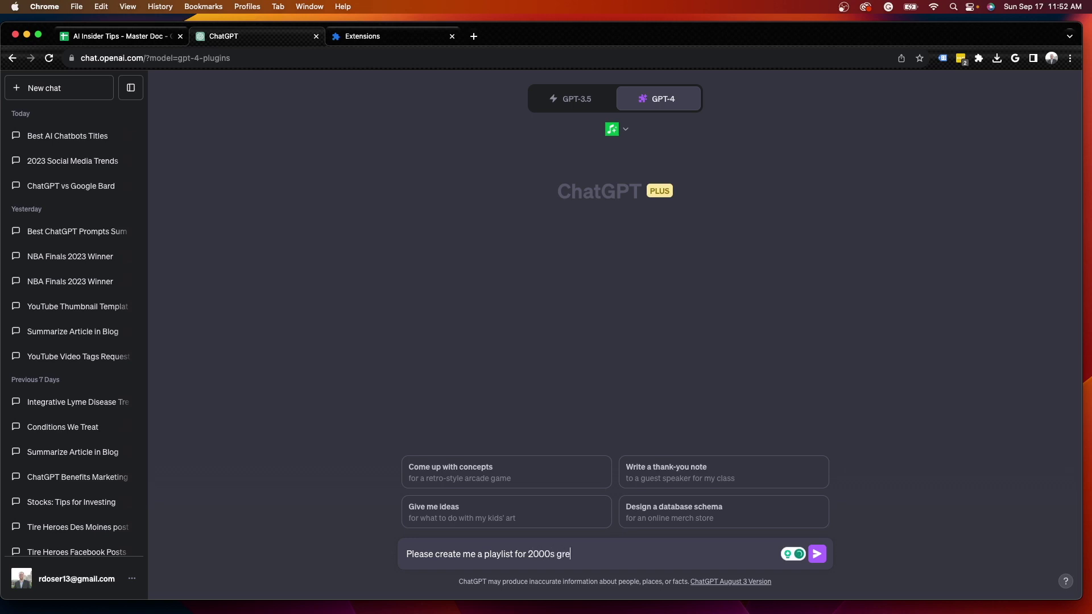
text(atest po)
key(Return)
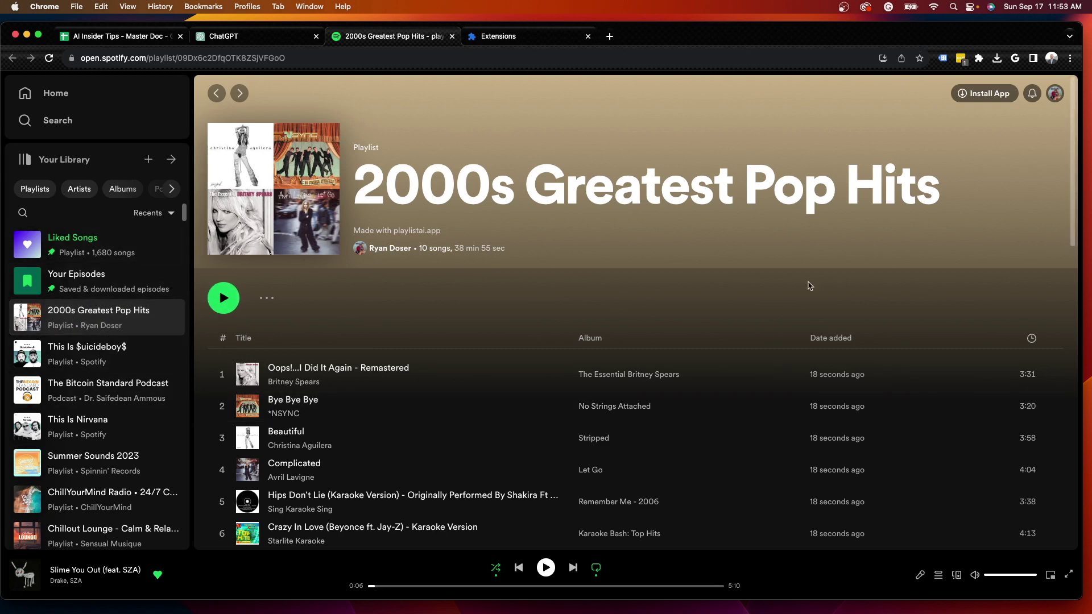
- Review the ten tracks of 2000s Greatest Pop Hits in Spotify, then return to ChatGPT
click(222, 37)
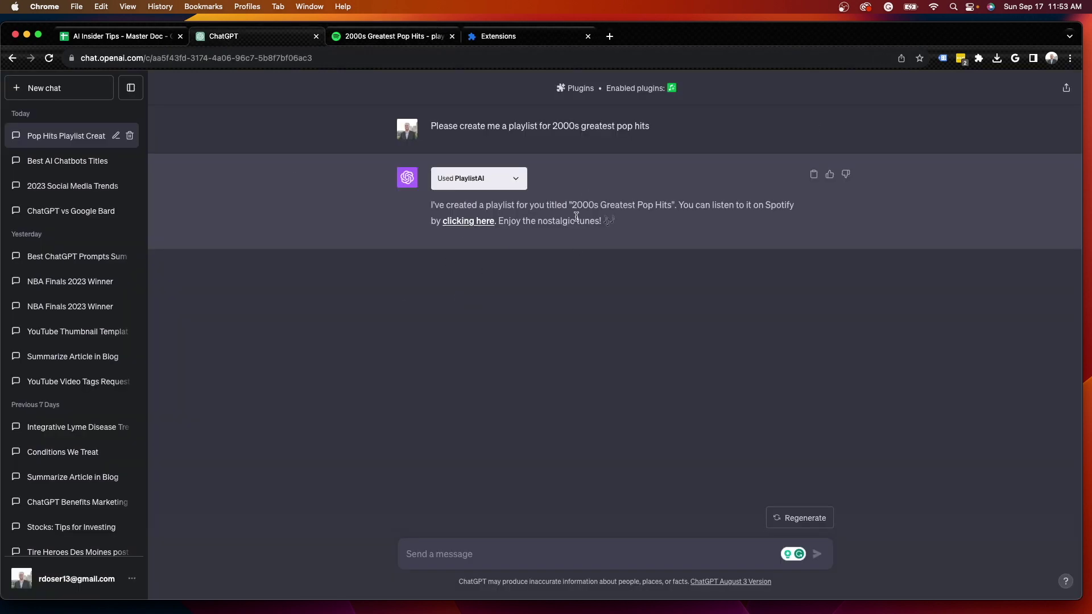
click(367, 38)
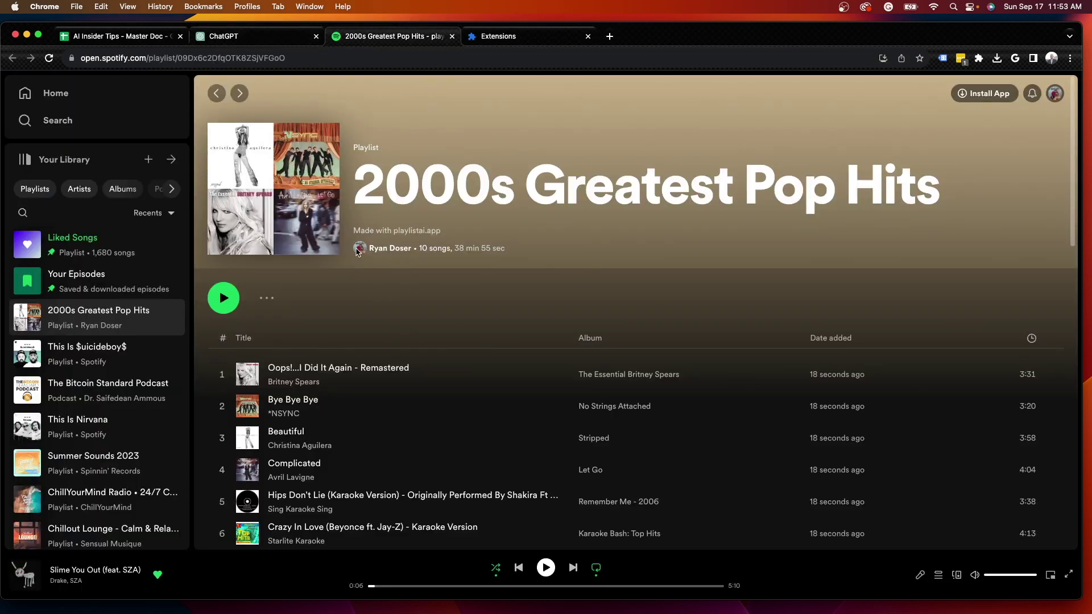
click(267, 300)
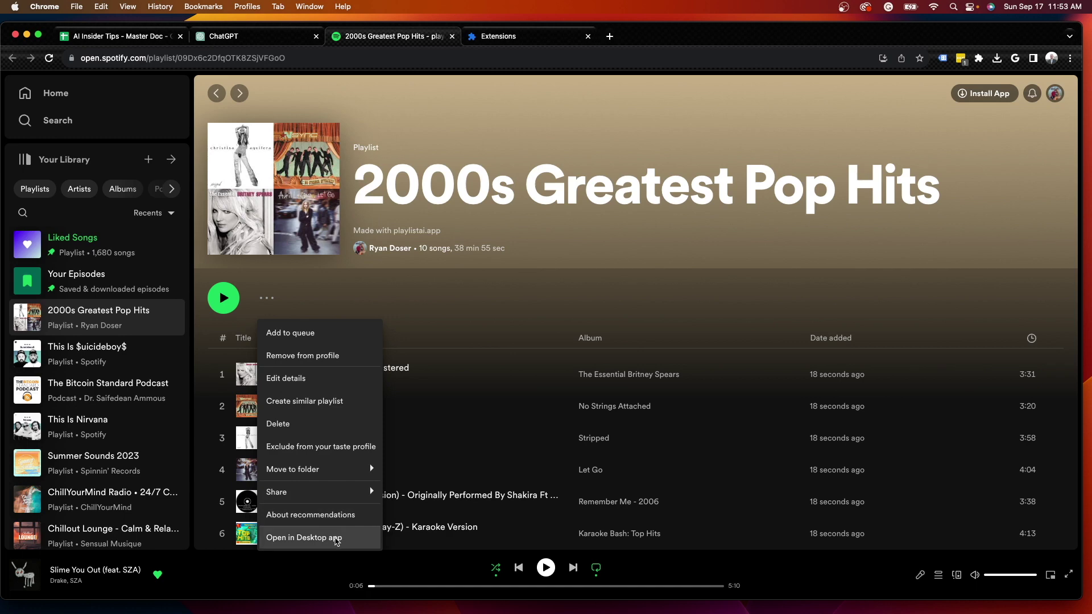
click(410, 305)
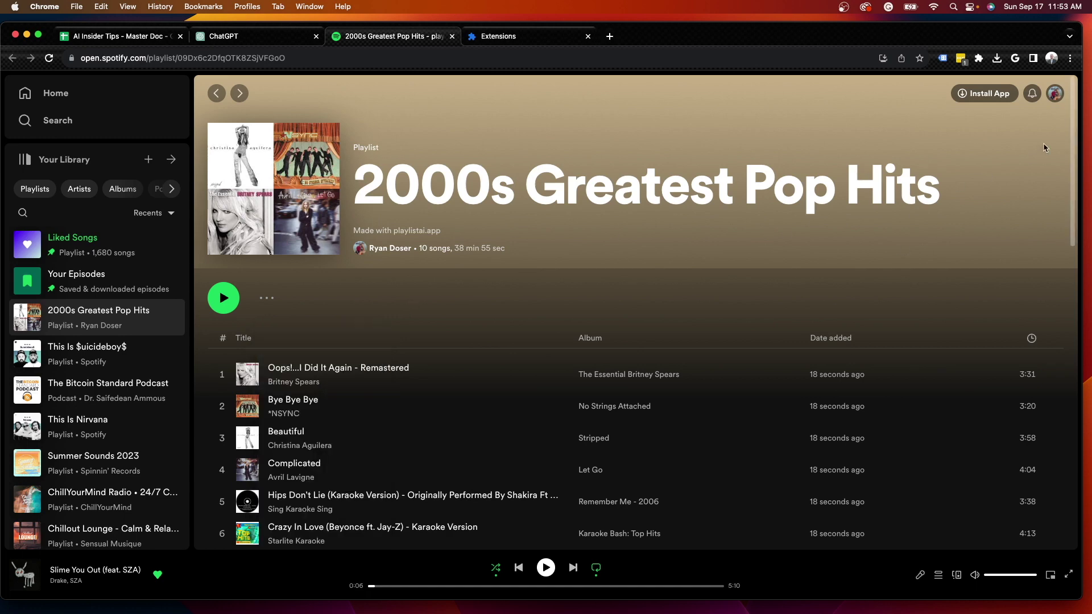
scroll(1064, 182, down, 5)
scroll(1075, 205, down, 2)
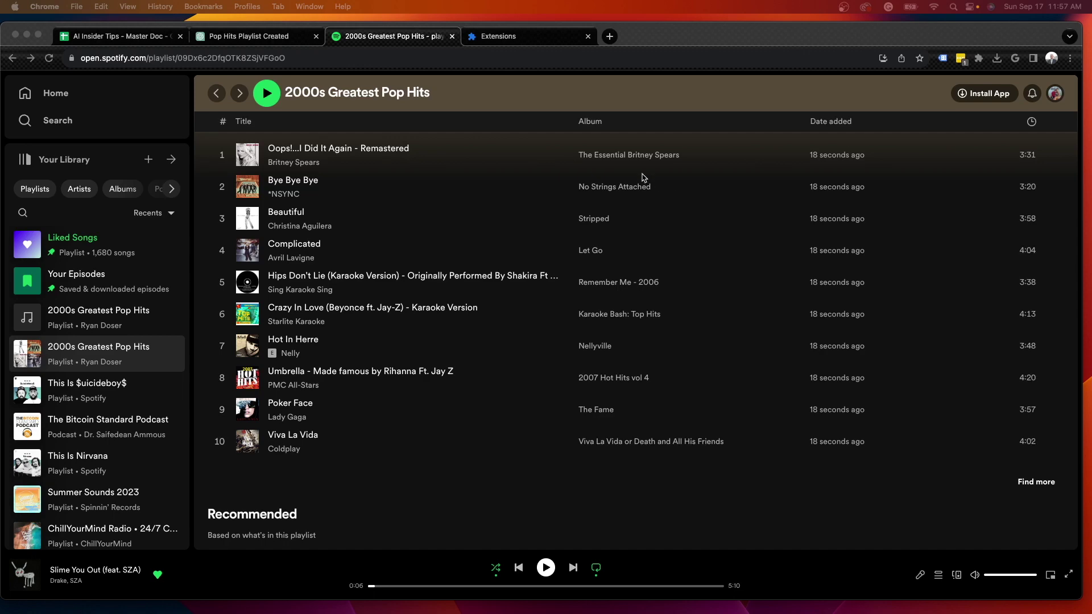
click(271, 38)
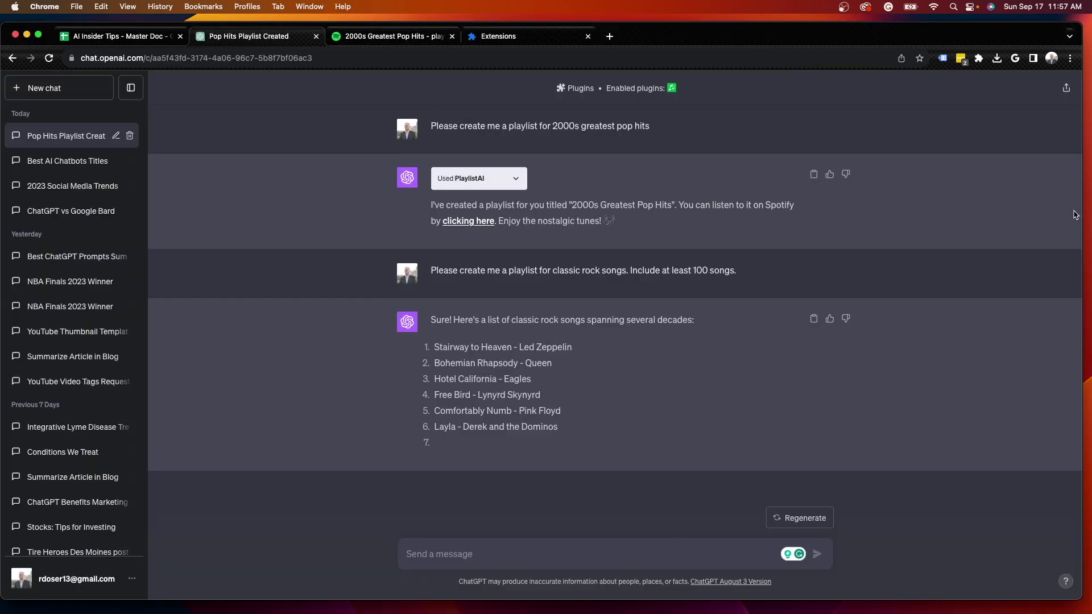